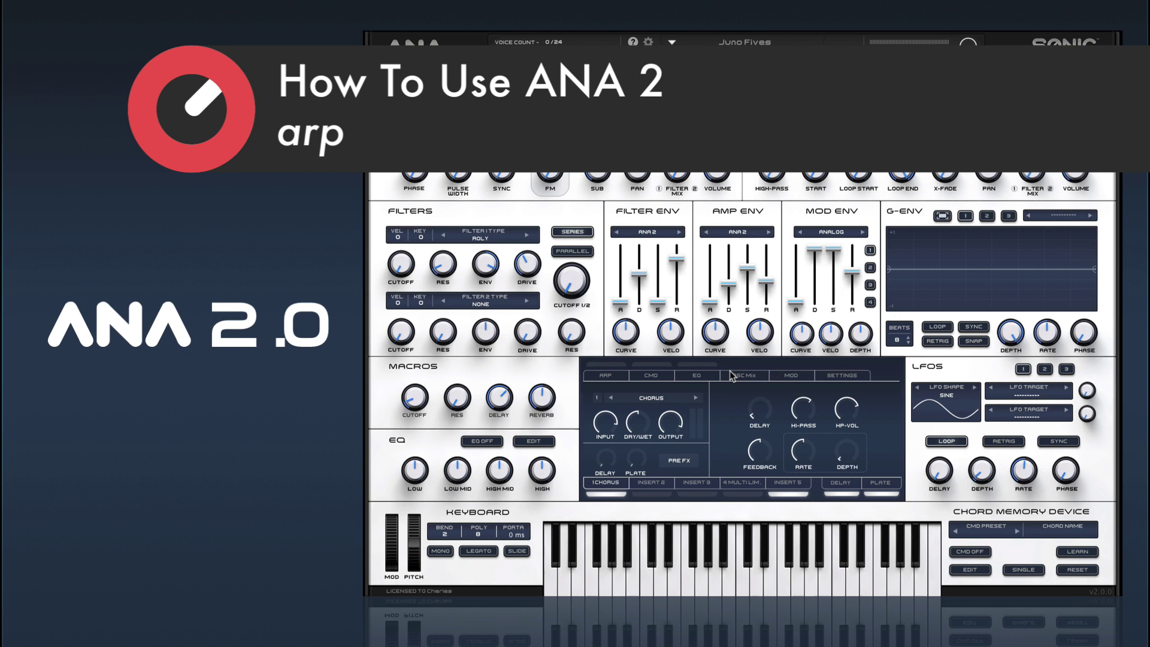
# Show the ARP tab's 16-step note grid in place of the FX section
pyautogui.click(616, 377)
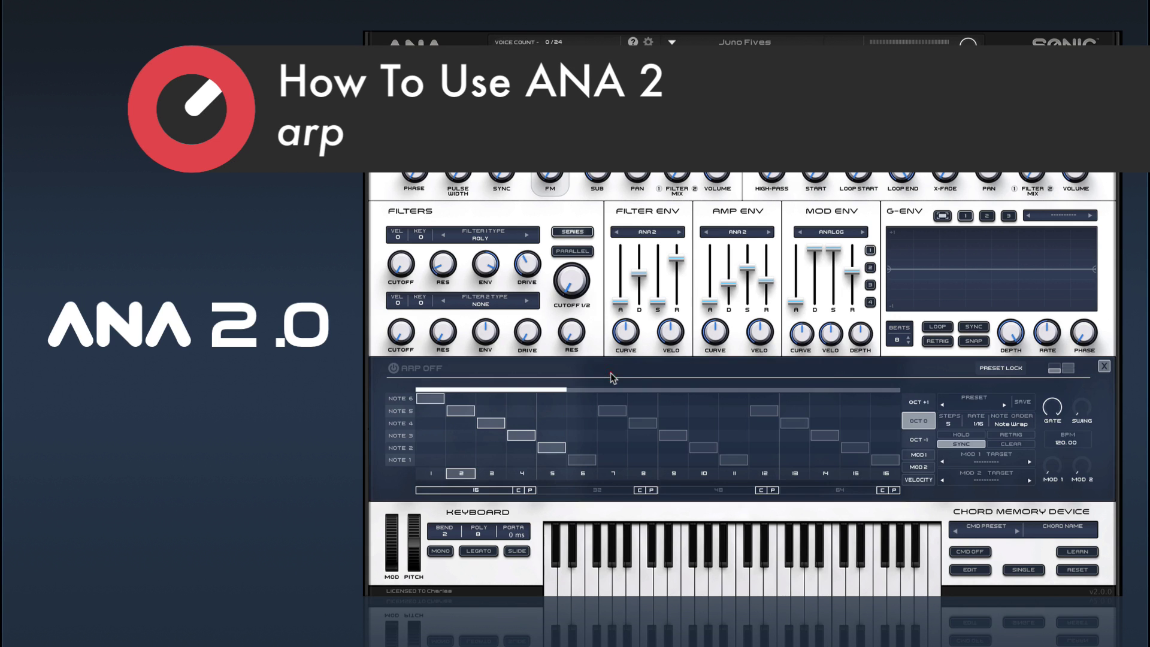
# Turn the arpeggiator on and clear the Note 6, 5, 4 and 3 entries on steps 1–4
pyautogui.click(426, 368)
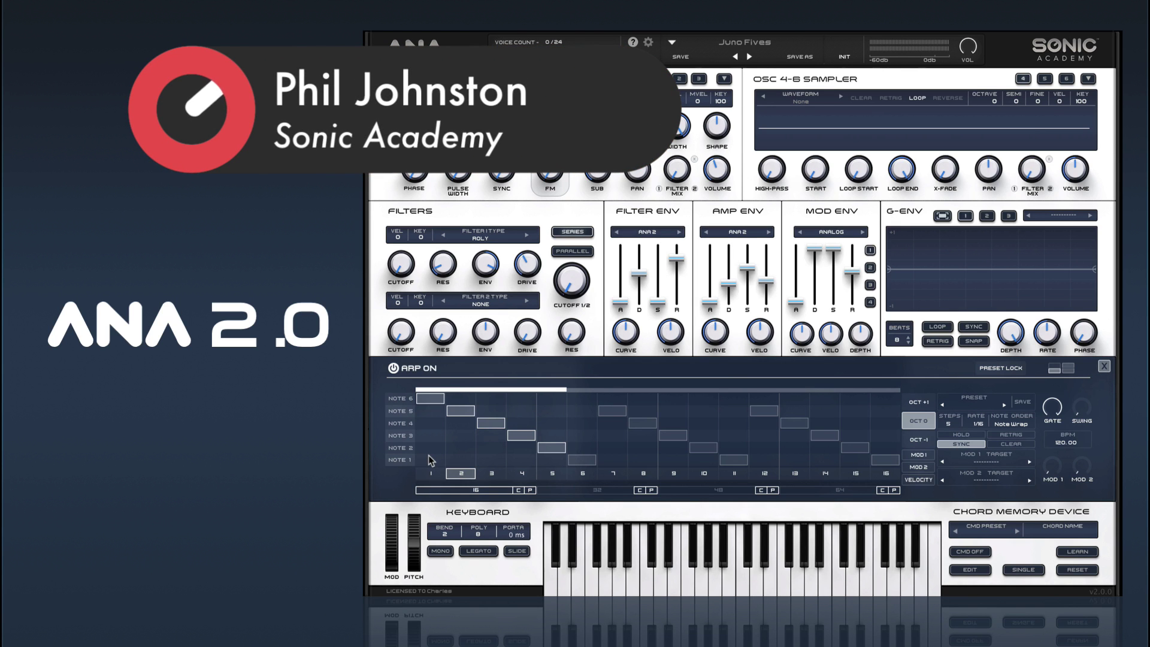
pyautogui.click(430, 398)
pyautogui.click(460, 411)
pyautogui.click(489, 423)
pyautogui.click(521, 436)
# Rebuild steps 1–5 as a descending run: Note 5, 4, 3, 2, 1
pyautogui.click(551, 447)
pyautogui.click(551, 460)
pyautogui.click(522, 448)
pyautogui.click(491, 434)
pyautogui.click(460, 423)
pyautogui.click(430, 399)
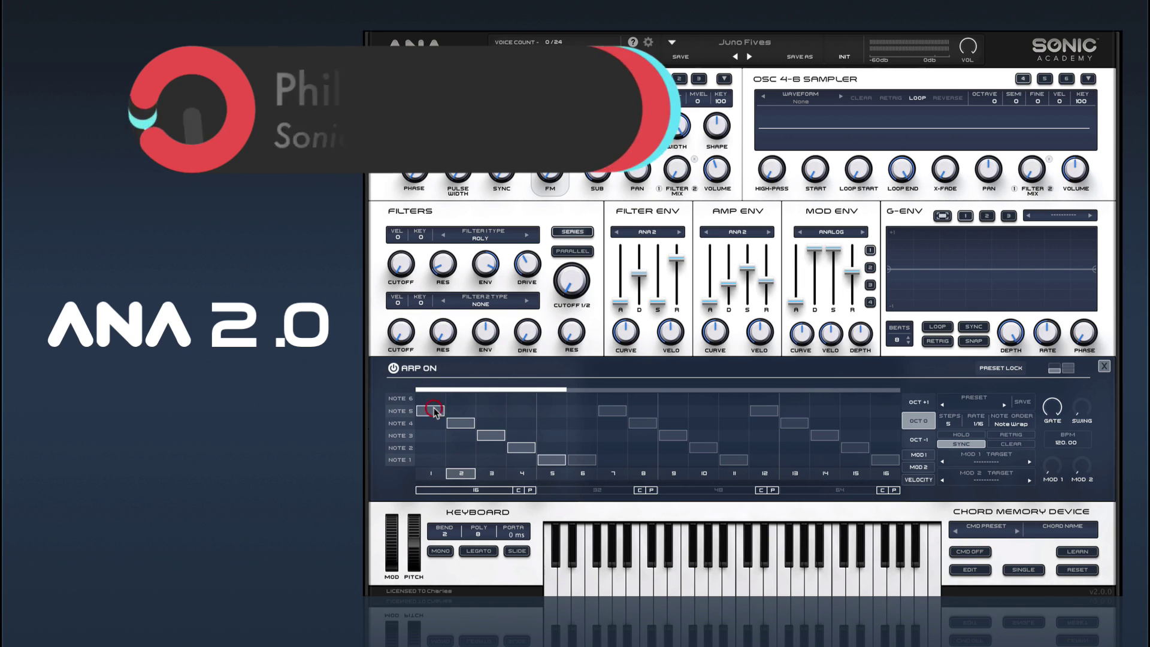
pyautogui.click(430, 411)
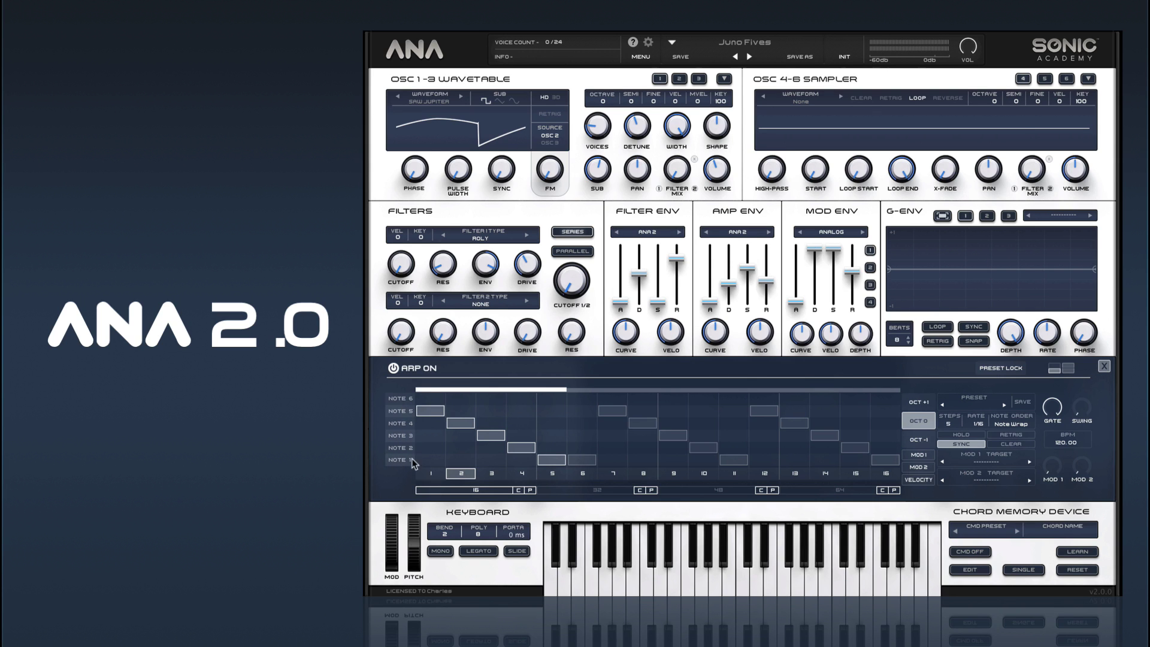
# Lengthen the arpeggio from 5 to 12 steps and redraw a descending run starting on Note 6
pyautogui.click(423, 412)
pyautogui.moveTo(948, 423); pyautogui.dragTo(953, 390)
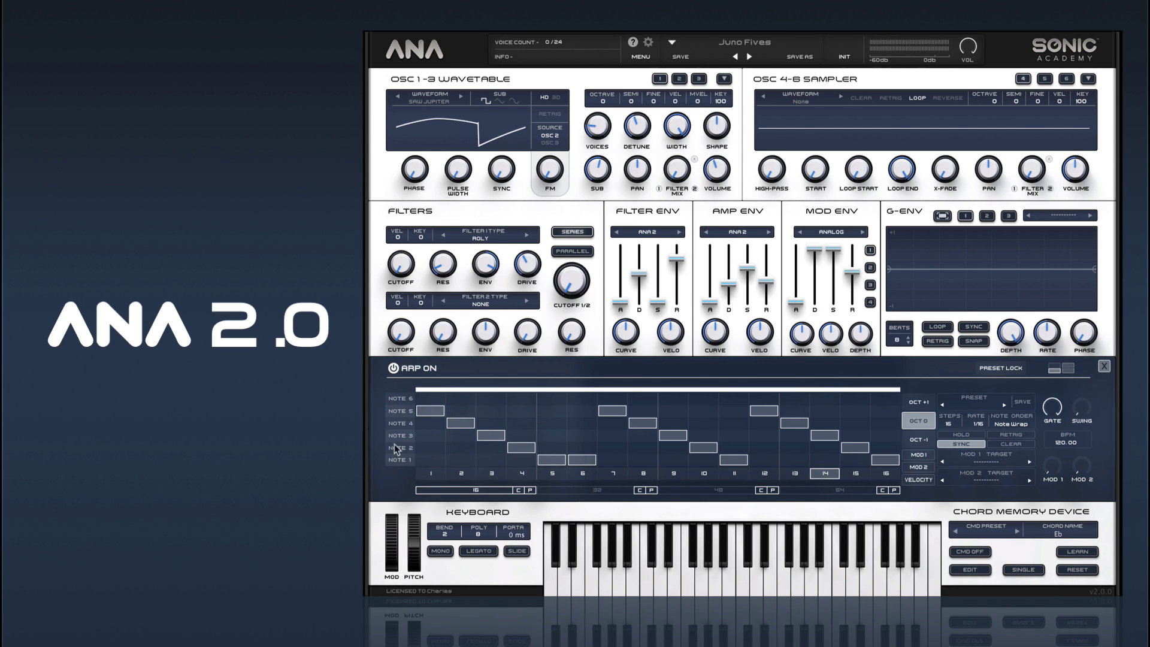
pyautogui.moveTo(435, 407)
pyautogui.mouseDown()
pyautogui.moveTo(528, 455)
pyautogui.moveTo(521, 446)
pyautogui.moveTo(572, 461)
pyautogui.moveTo(554, 461)
pyautogui.mouseUp()
pyautogui.moveTo(437, 397); pyautogui.dragTo(588, 462)
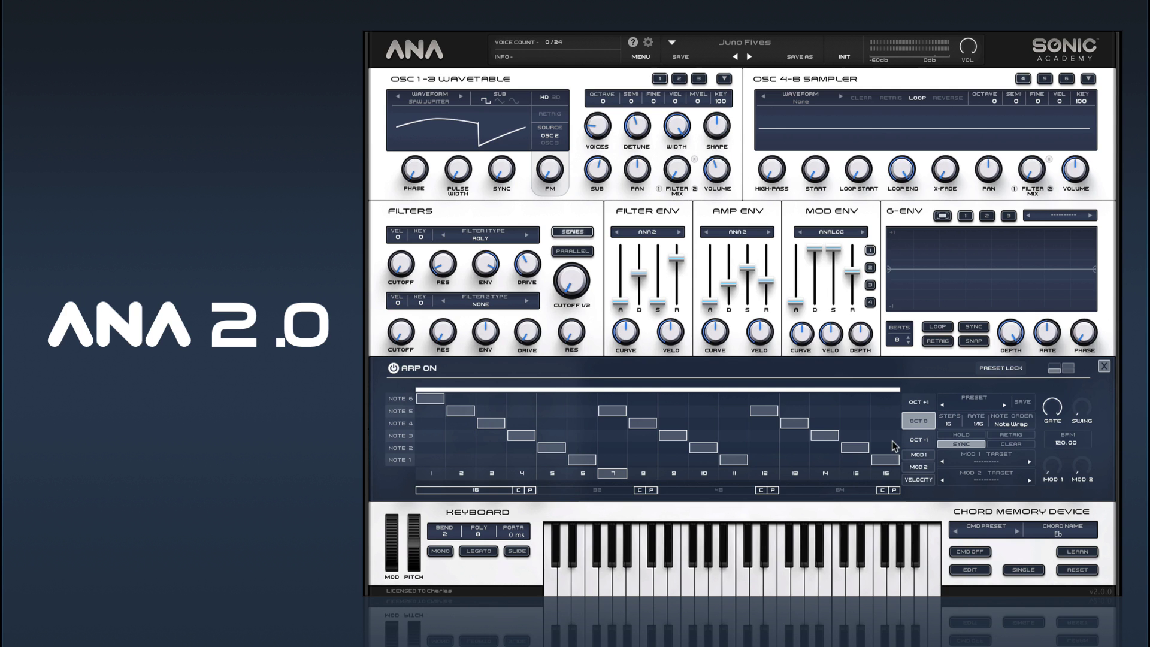
# Switch the arpeggiator's HOLD button on
pyautogui.click(960, 435)
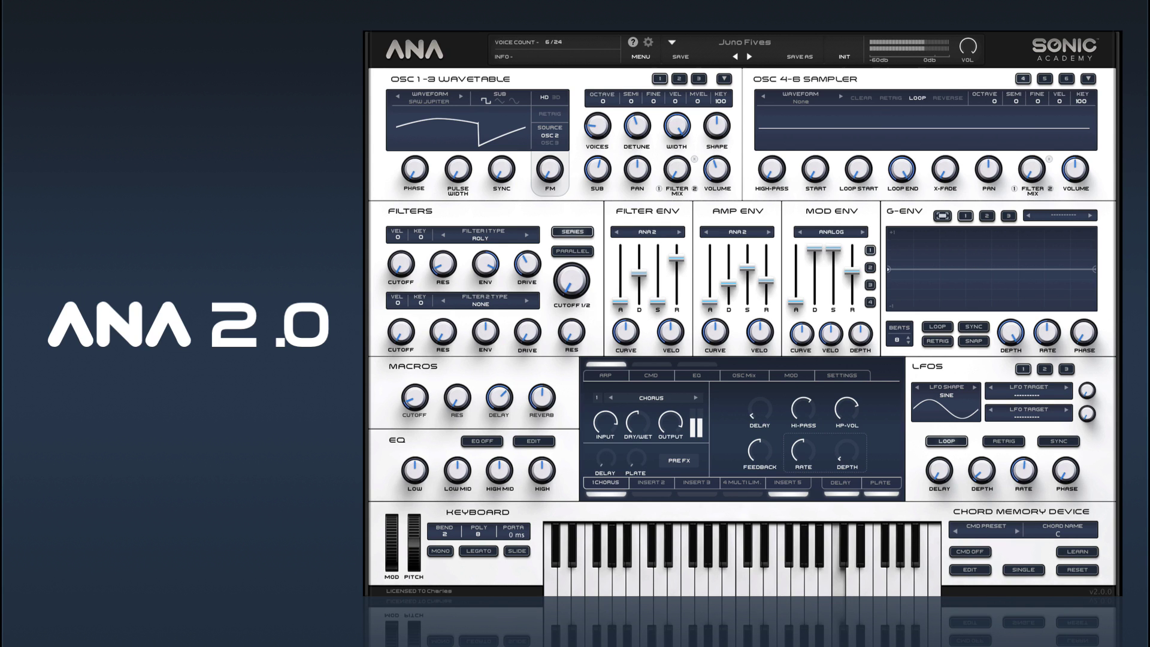
# Show the arp grid again, clear all its notes and turn HOLD off
pyautogui.click(605, 375)
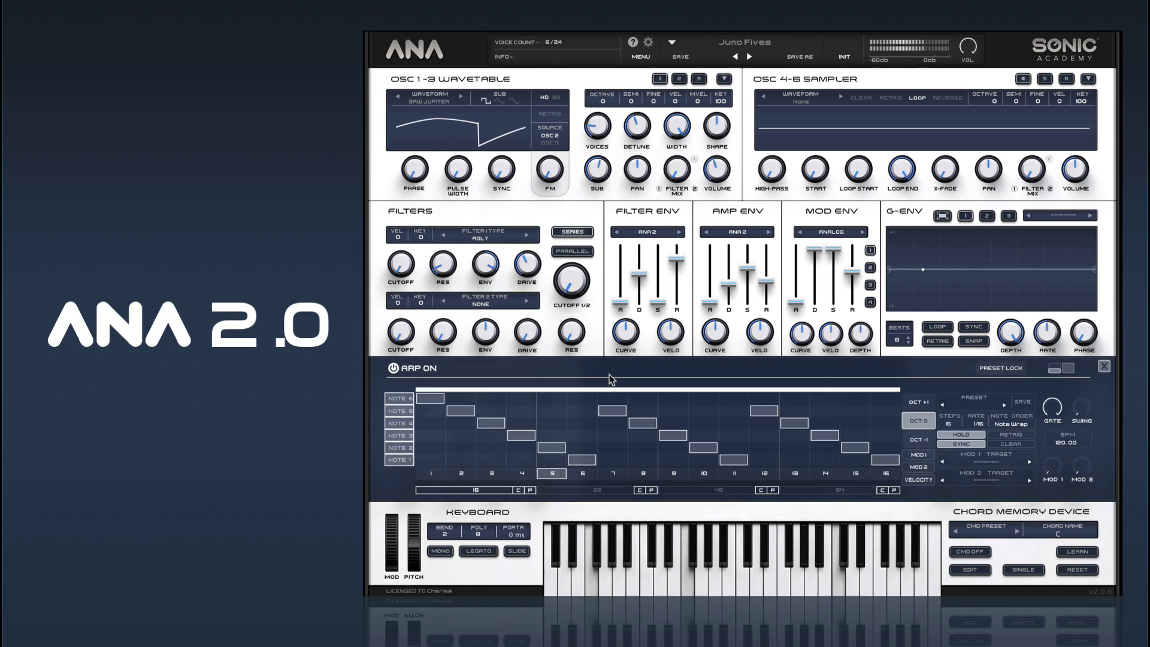
pyautogui.moveTo(420, 399)
pyautogui.mouseDown()
pyautogui.moveTo(581, 465)
pyautogui.moveTo(551, 460)
pyautogui.moveTo(623, 414)
pyautogui.moveTo(645, 423)
pyautogui.mouseUp()
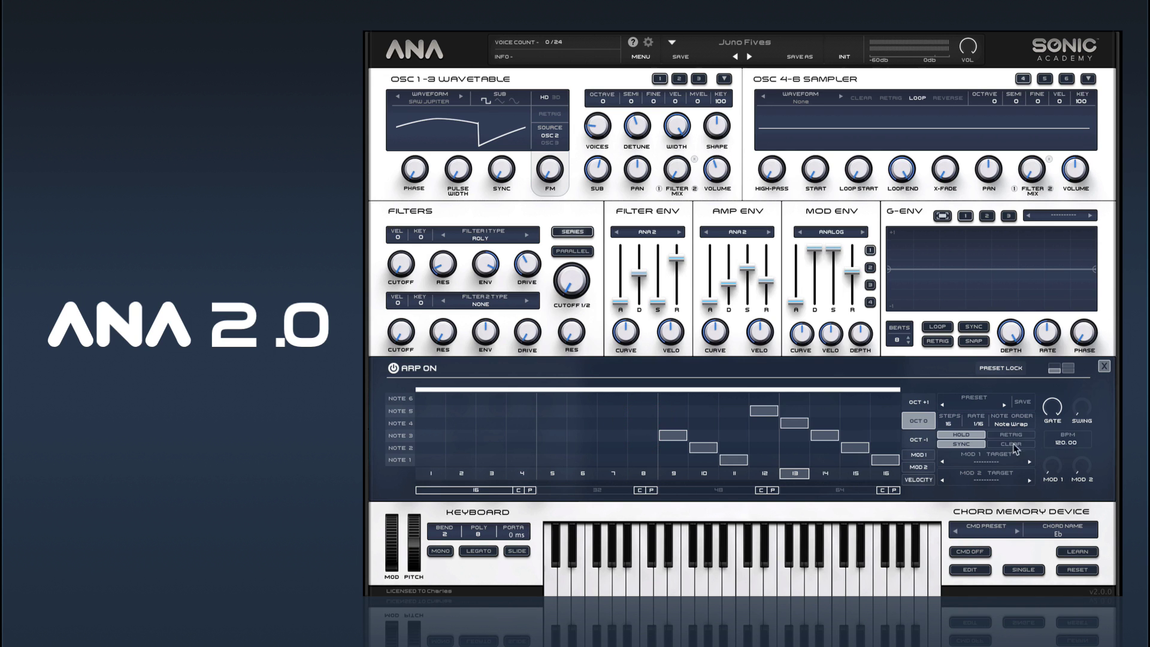
pyautogui.click(992, 443)
pyautogui.click(958, 435)
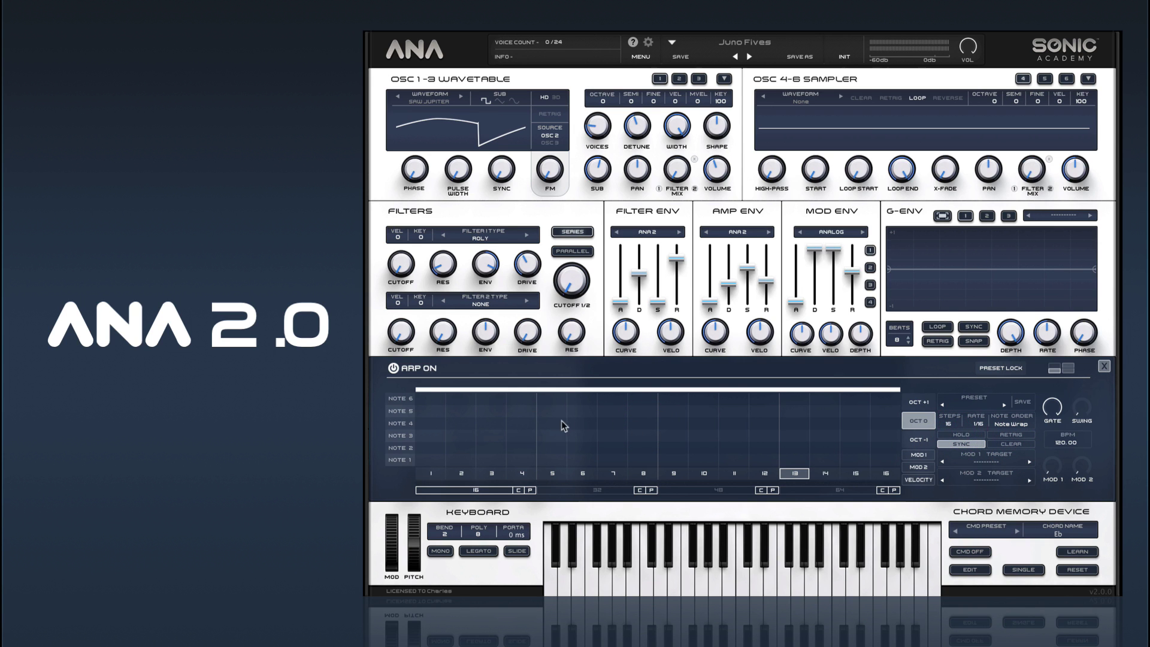
# Stack chords on step 1 (Notes 2–6) and step 4 (Notes 1–6)
pyautogui.click(430, 448)
pyautogui.click(430, 436)
pyautogui.click(432, 425)
pyautogui.click(431, 411)
pyautogui.click(431, 398)
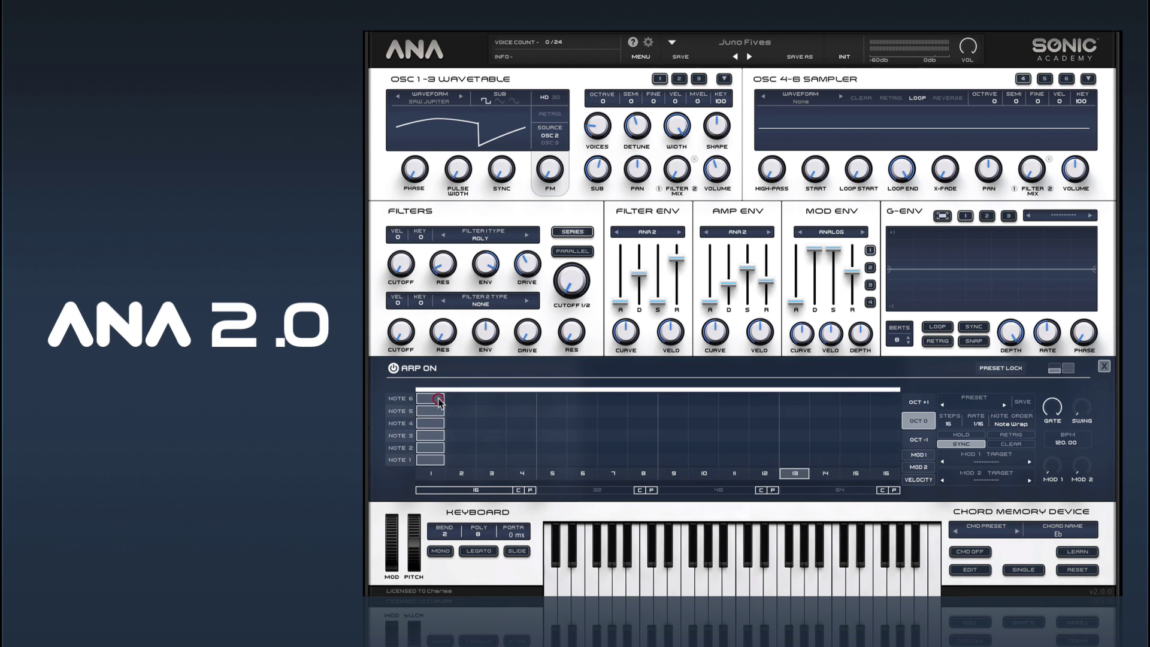
pyautogui.click(520, 397)
pyautogui.click(522, 412)
pyautogui.click(522, 423)
pyautogui.click(522, 436)
pyautogui.click(522, 448)
pyautogui.click(521, 460)
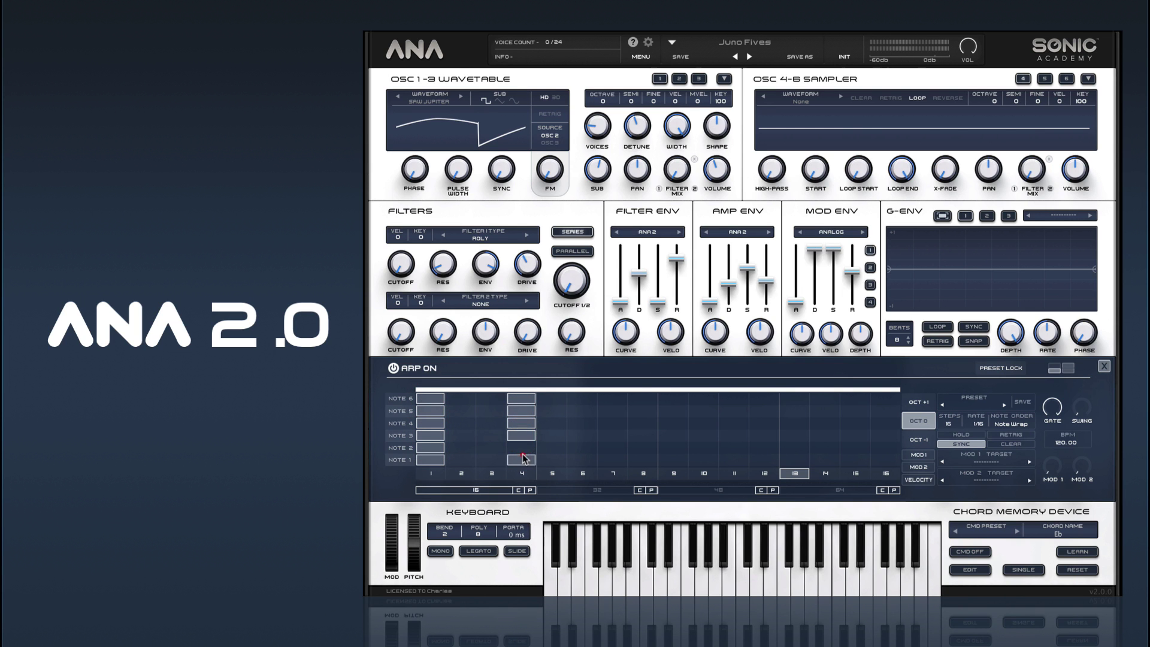
# Draw a six-note chord, Notes 1–6, held across steps 7–9
pyautogui.moveTo(614, 399)
pyautogui.mouseDown()
pyautogui.moveTo(669, 401)
pyautogui.moveTo(676, 411)
pyautogui.mouseUp()
pyautogui.moveTo(609, 423); pyautogui.dragTo(675, 424)
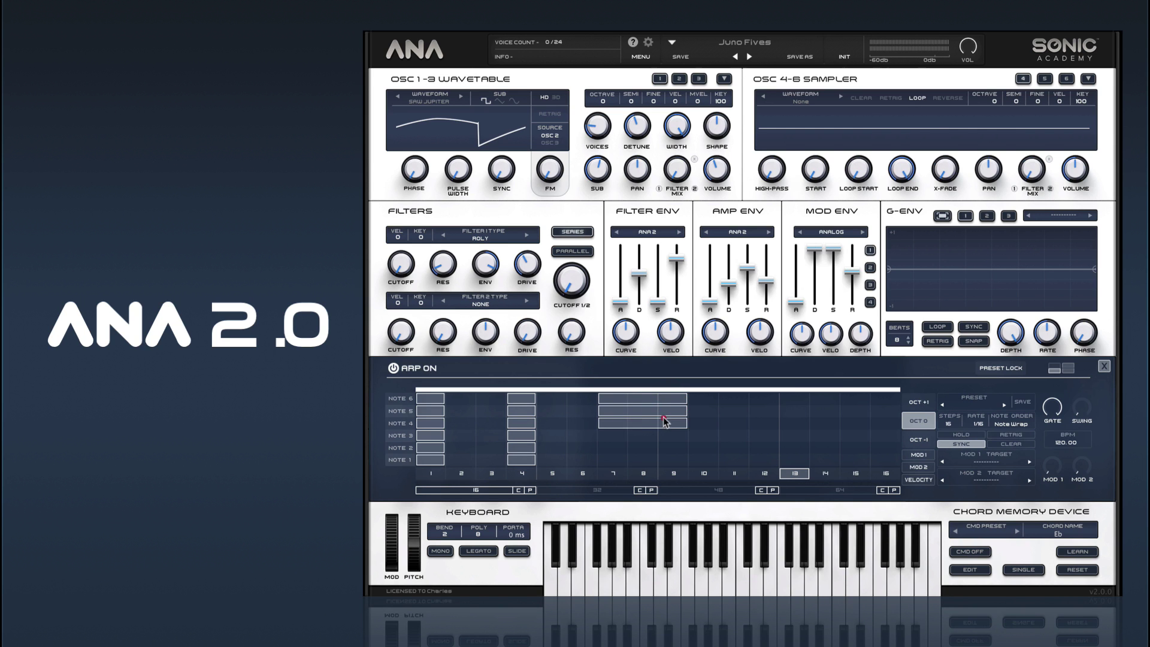
pyautogui.moveTo(610, 436)
pyautogui.mouseDown()
pyautogui.moveTo(679, 436)
pyautogui.moveTo(679, 448)
pyautogui.mouseUp()
pyautogui.moveTo(611, 460); pyautogui.dragTo(692, 461)
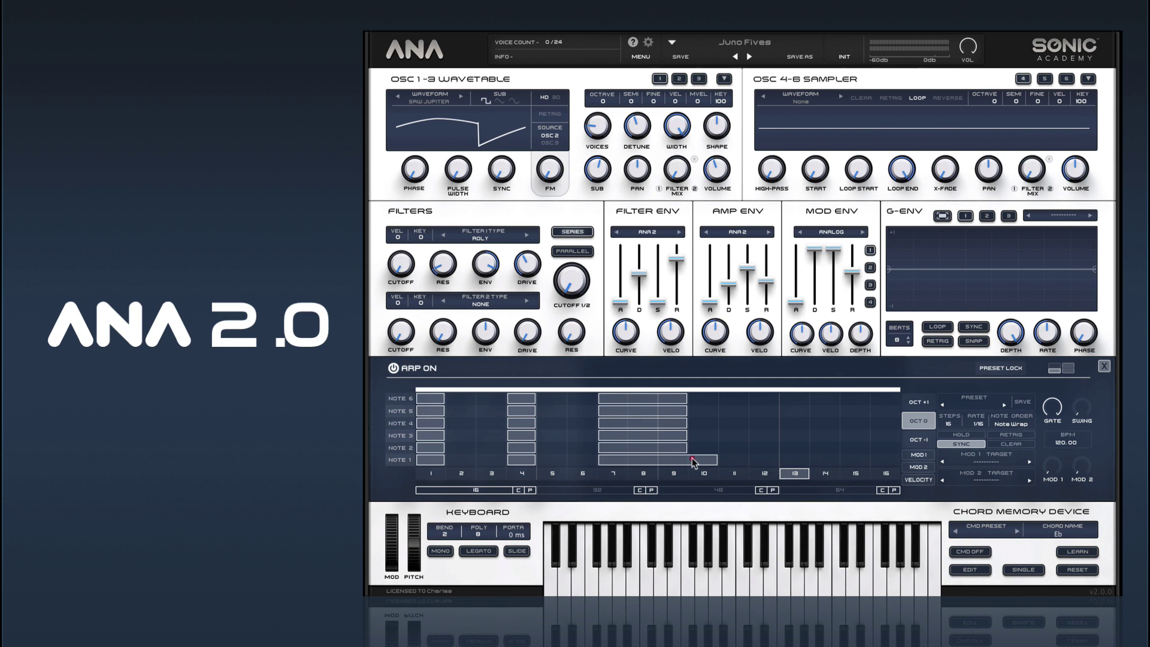
pyautogui.click(697, 462)
pyautogui.moveTo(606, 459); pyautogui.dragTo(678, 460)
# Add a rising run from Note 1 at step 11 to Note 5 at step 15, then Note 4 at step 16
pyautogui.click(733, 460)
pyautogui.click(764, 447)
pyautogui.click(794, 435)
pyautogui.click(825, 423)
pyautogui.click(855, 410)
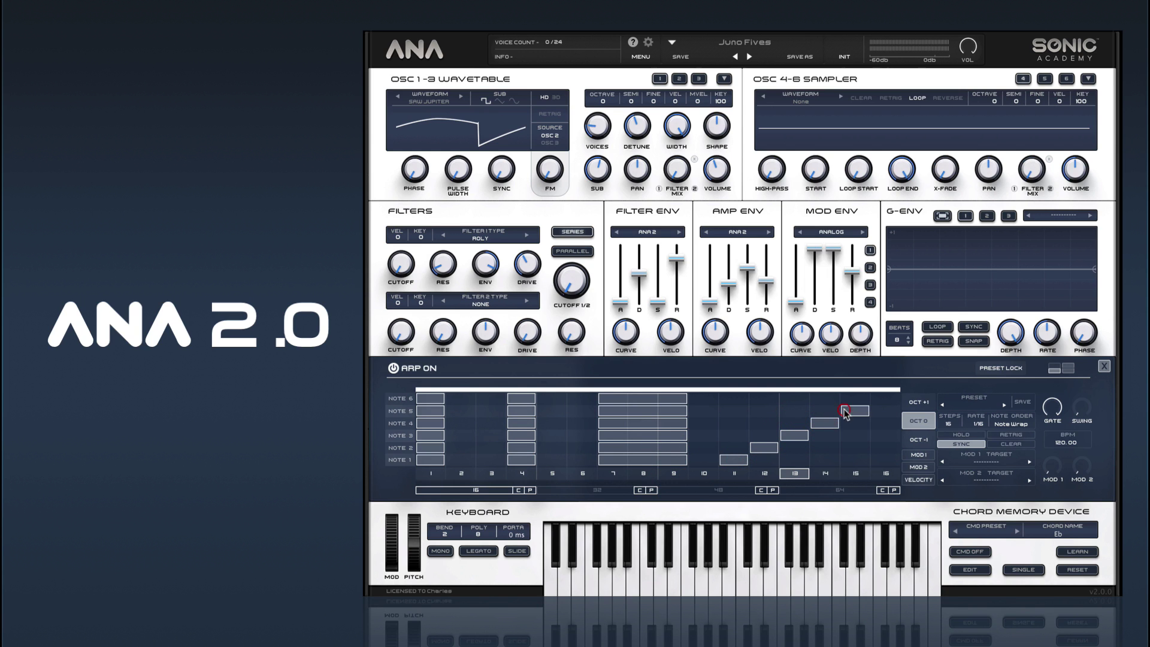
pyautogui.click(884, 423)
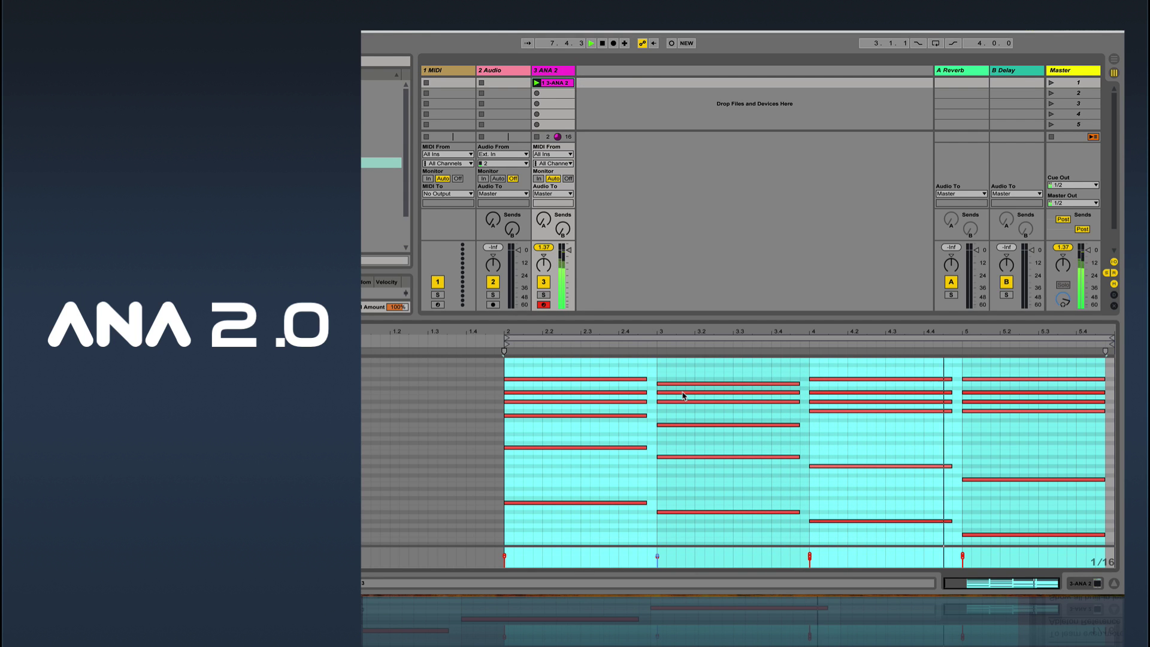
# Switch Ableton's bottom pane from the clip's notes to Device View with Shift+Tab
pyautogui.hotkey('shift', 'Tab')
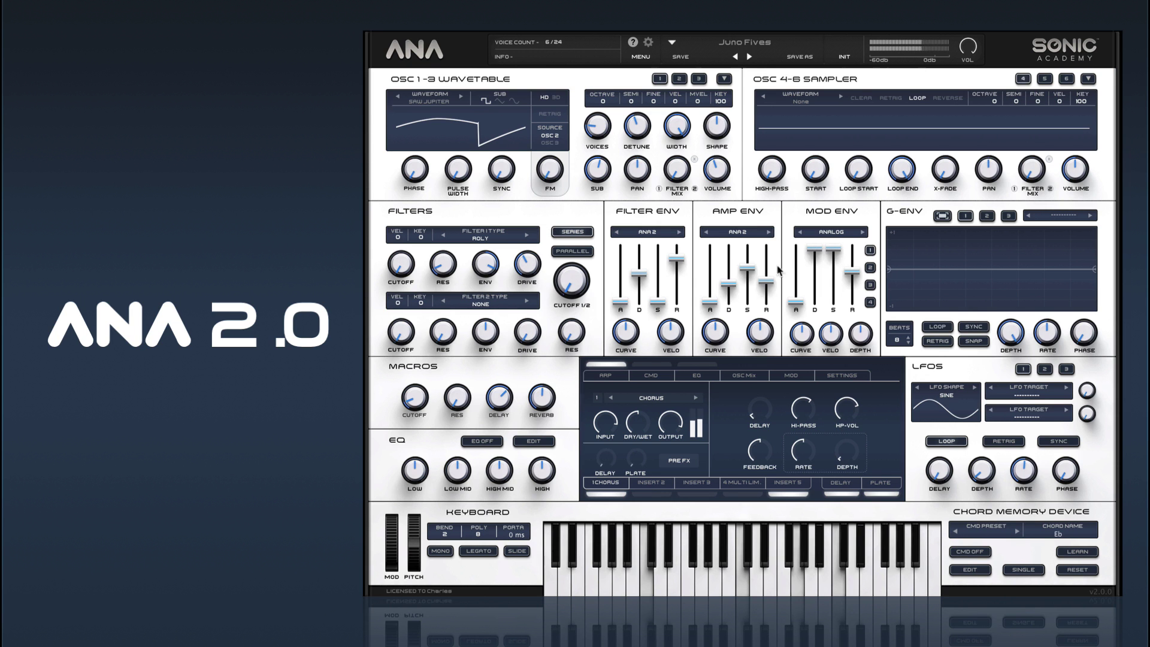
# Show the arp grid on the +1 octave layer and add Note 5 at step 2 and Note 4 at step 3
pyautogui.click(602, 378)
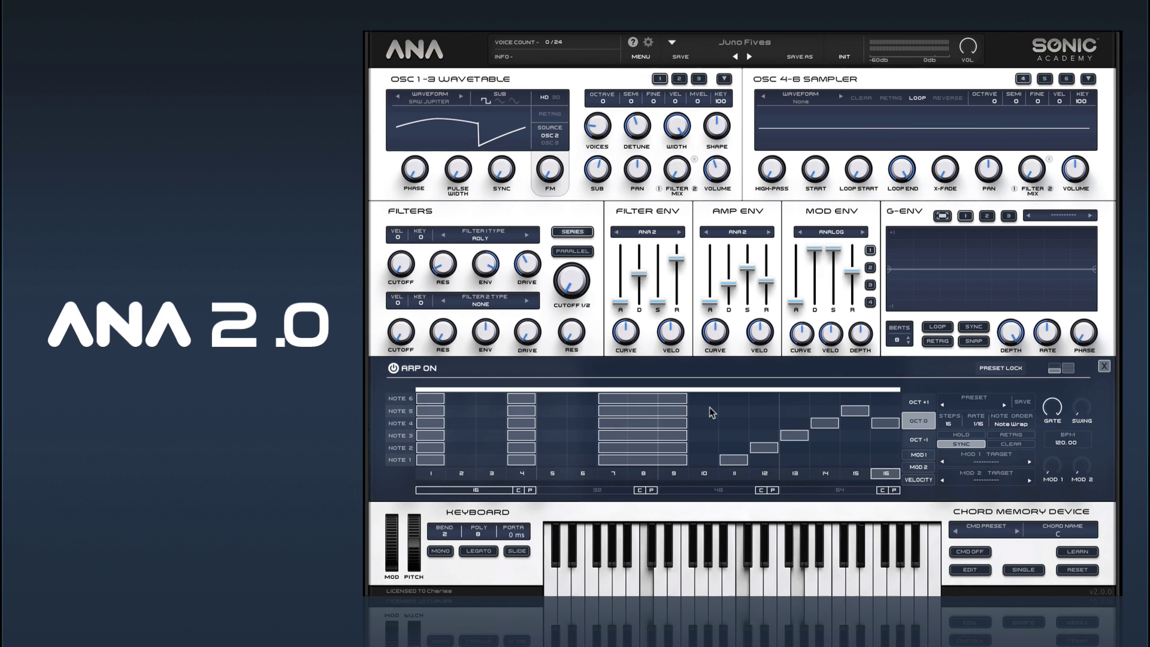
pyautogui.click(918, 402)
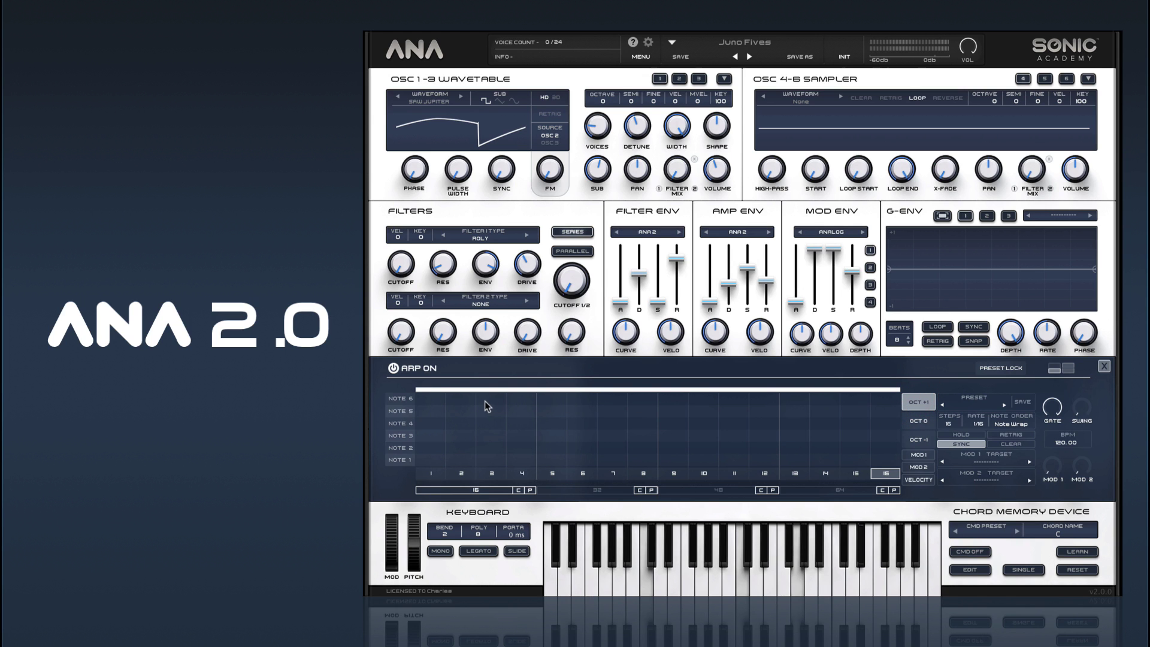
pyautogui.click(461, 411)
pyautogui.click(490, 423)
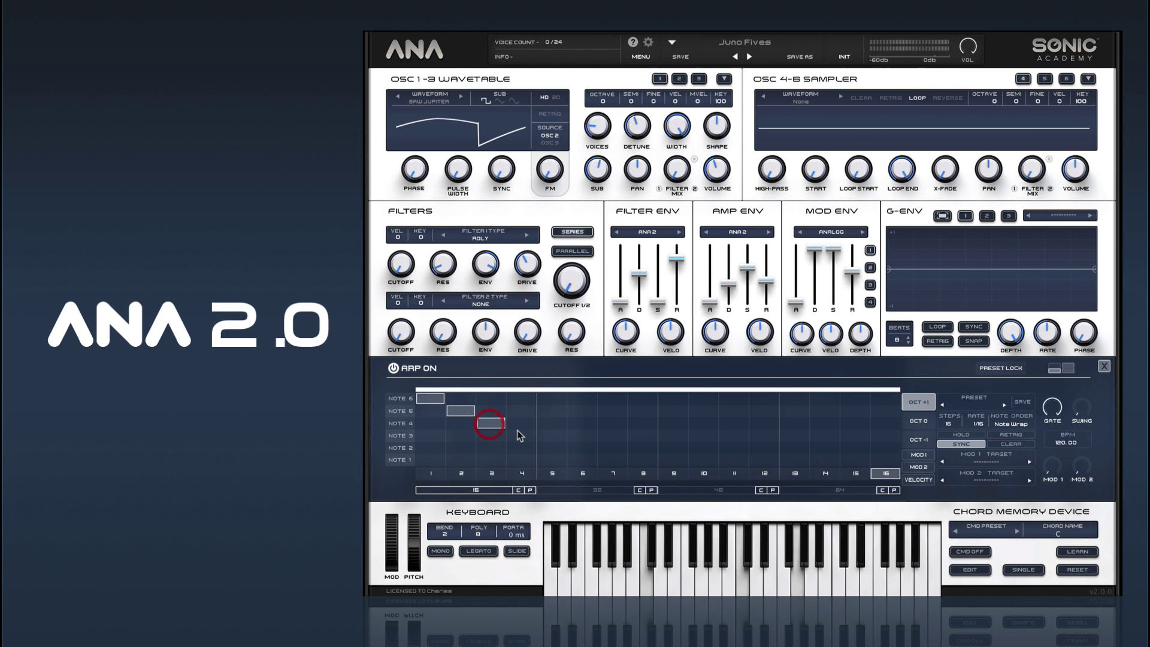
pyautogui.click(577, 438)
# Add zigzag peaks: Notes 5, 6 on steps 6–7 and Notes 5, 6, 5 on steps 10–12
pyautogui.click(581, 411)
pyautogui.click(612, 399)
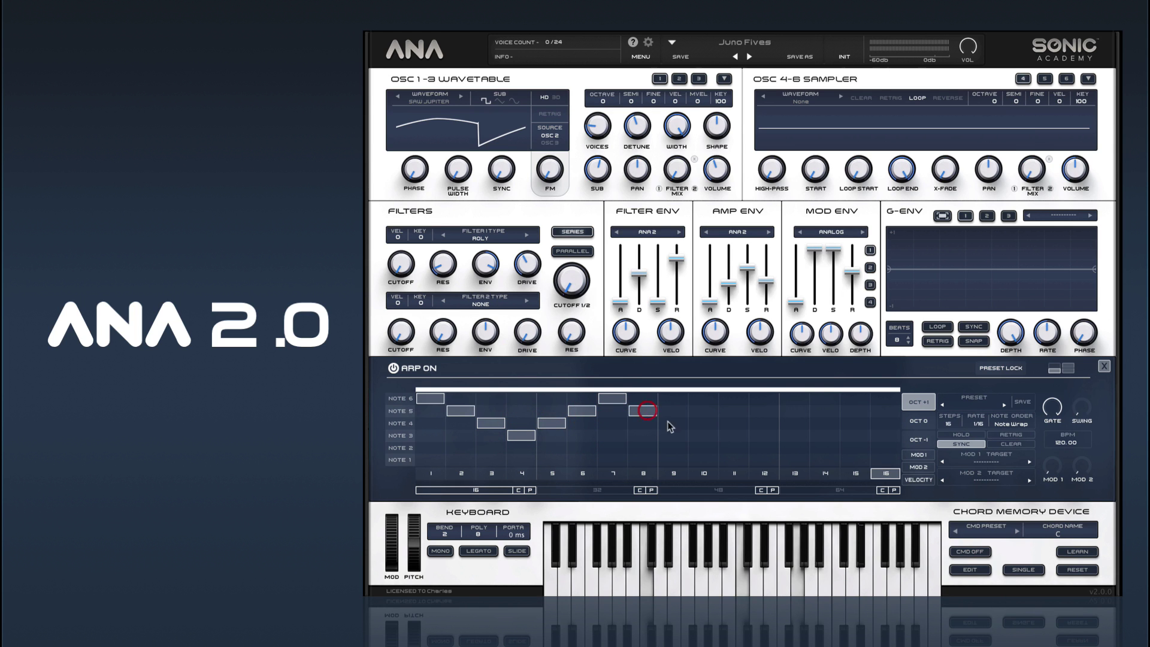
pyautogui.click(703, 411)
pyautogui.click(733, 399)
pyautogui.click(762, 412)
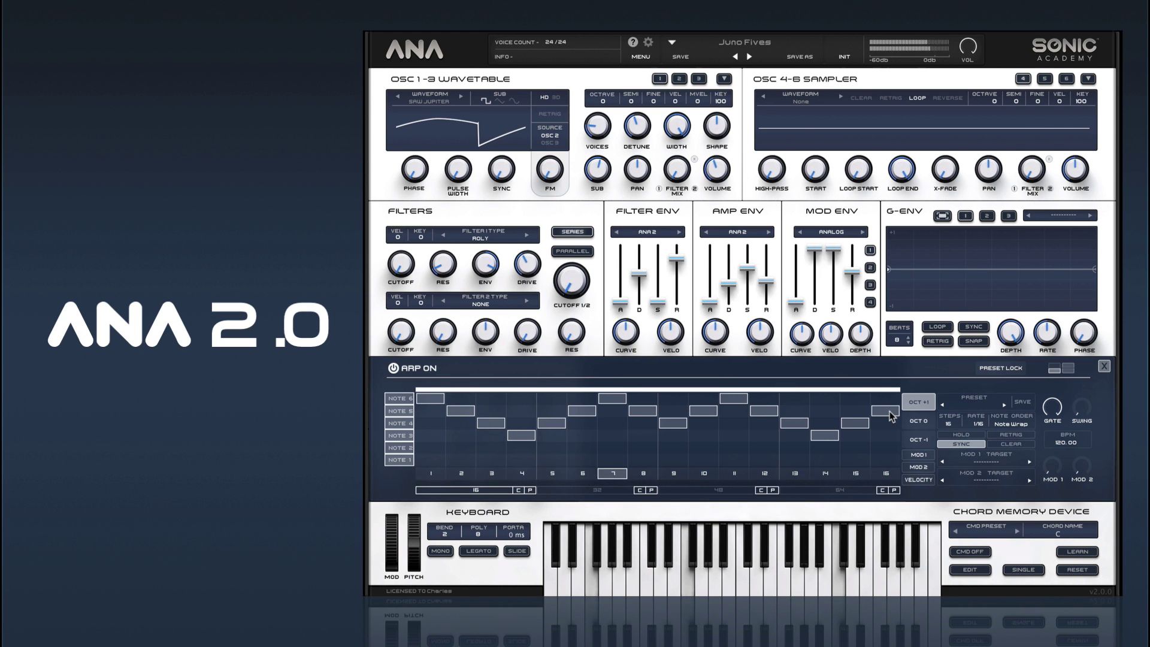
# On the −1 octave layer, add Note 2 at steps 7 and 16 and Note 1 at steps 8, 12 and 13
pyautogui.click(916, 437)
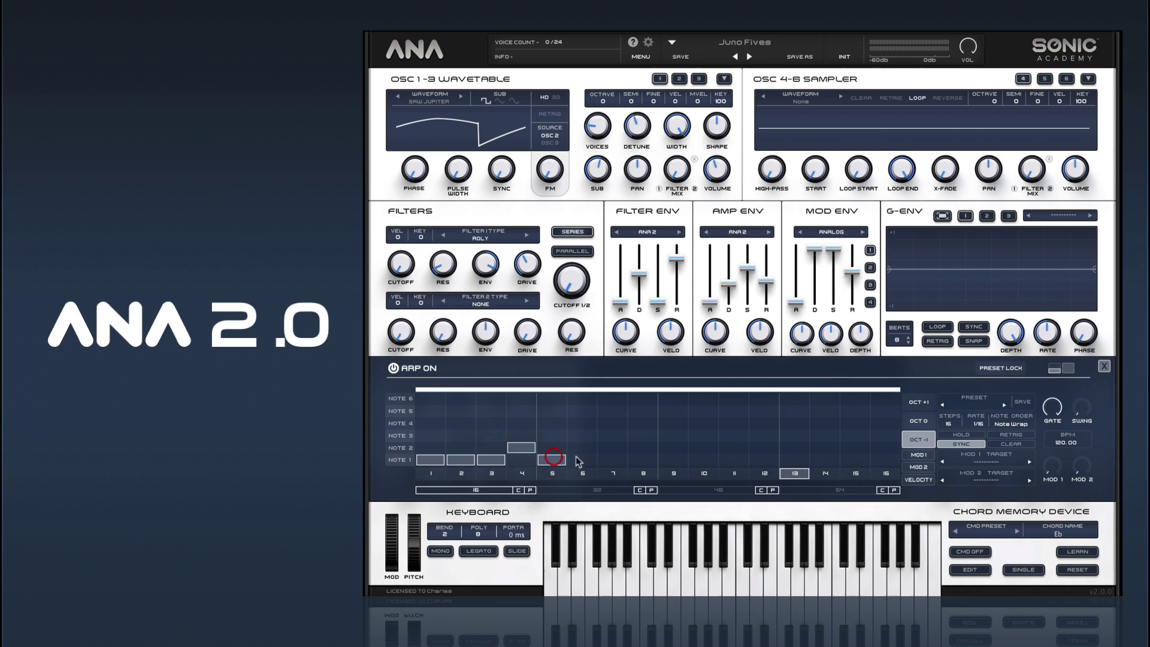
pyautogui.click(612, 447)
pyautogui.click(643, 459)
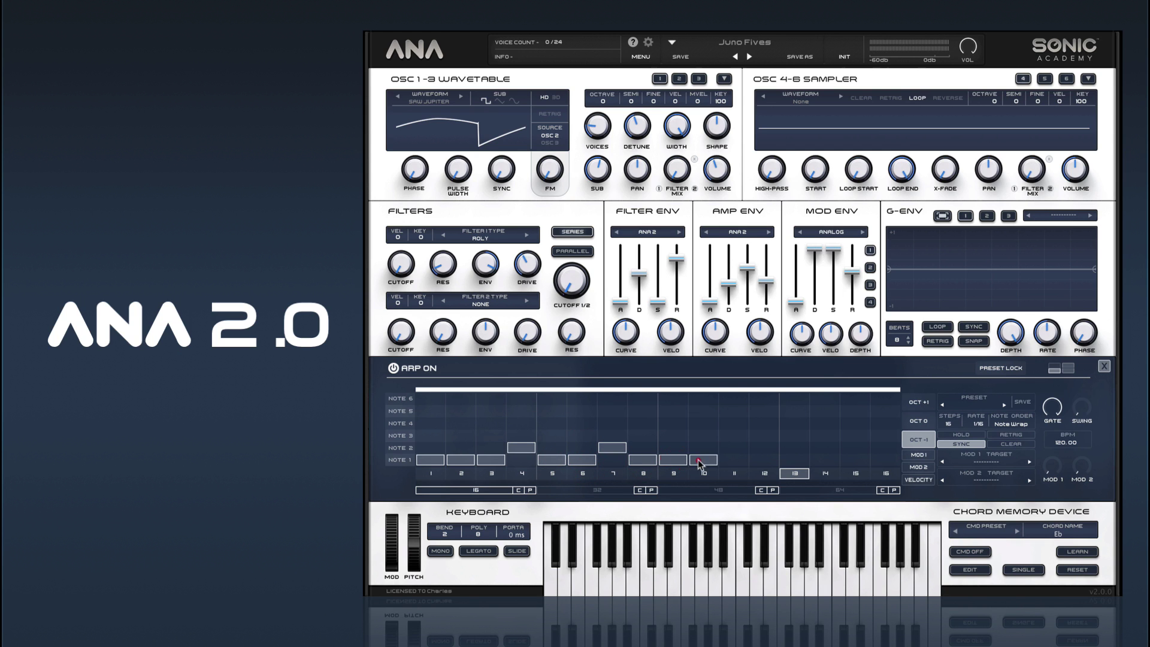
pyautogui.click(758, 458)
pyautogui.click(796, 459)
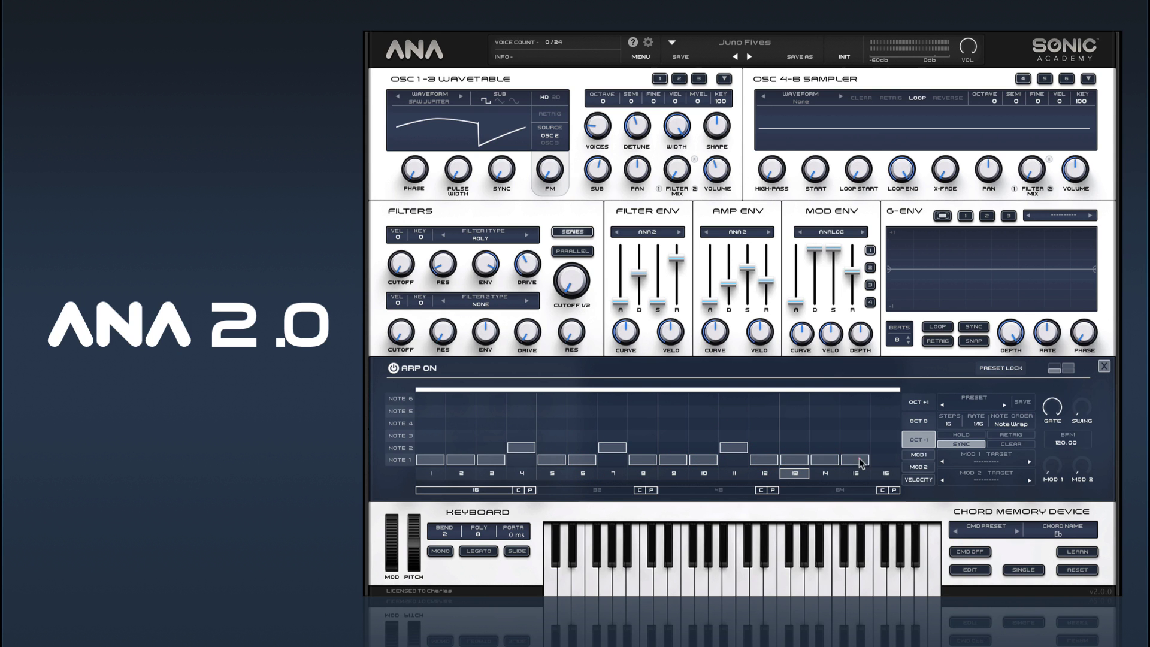
pyautogui.click(886, 448)
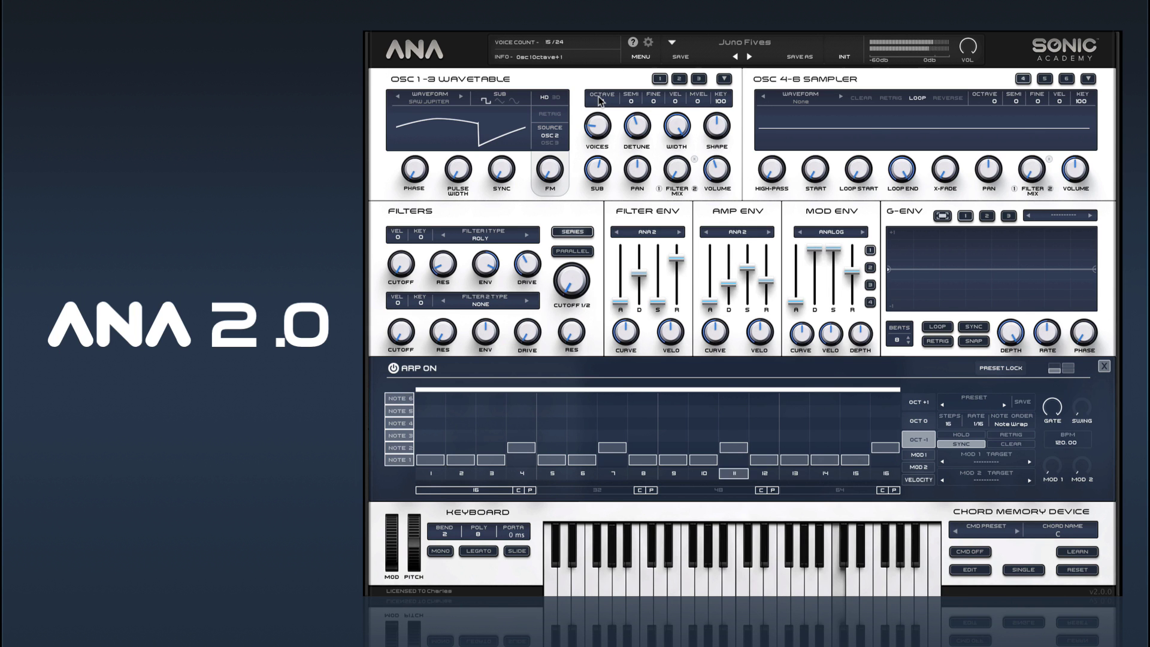
# Audition the patterns by switching back and forth between the OCT 0 and OCT +1 layers
pyautogui.click(904, 419)
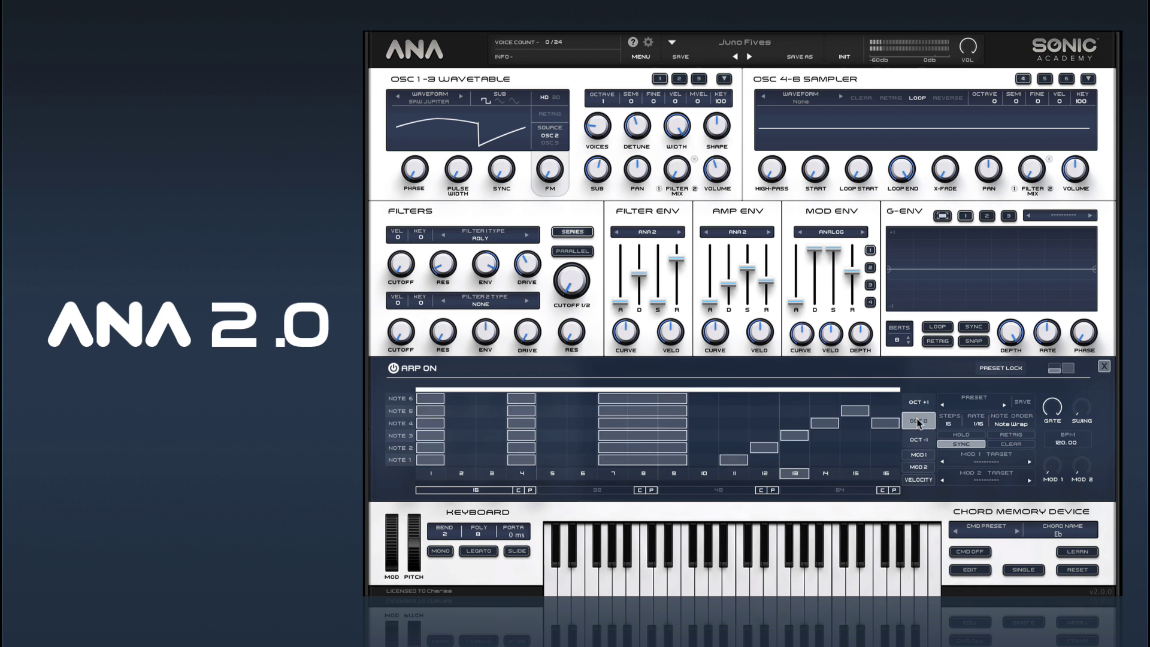
pyautogui.click(922, 406)
pyautogui.click(920, 420)
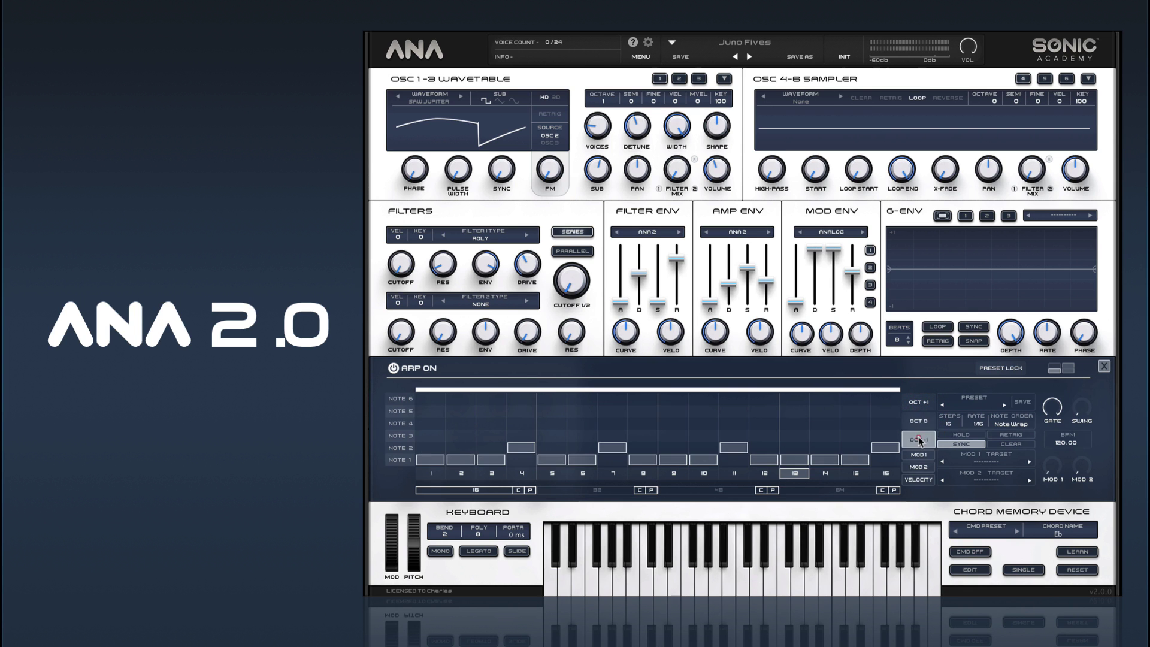
pyautogui.click(922, 407)
pyautogui.click(918, 420)
# On the −1 octave layer, remove step 2's Note 1, then clear all notes
pyautogui.click(918, 439)
pyautogui.click(465, 461)
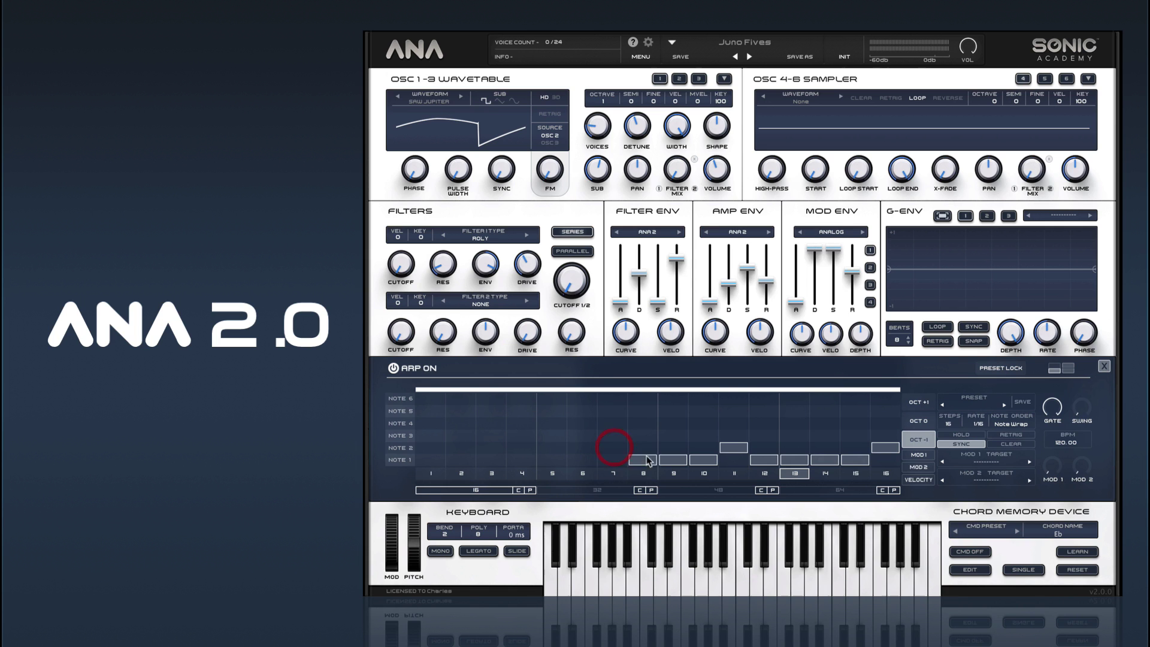
pyautogui.click(1003, 445)
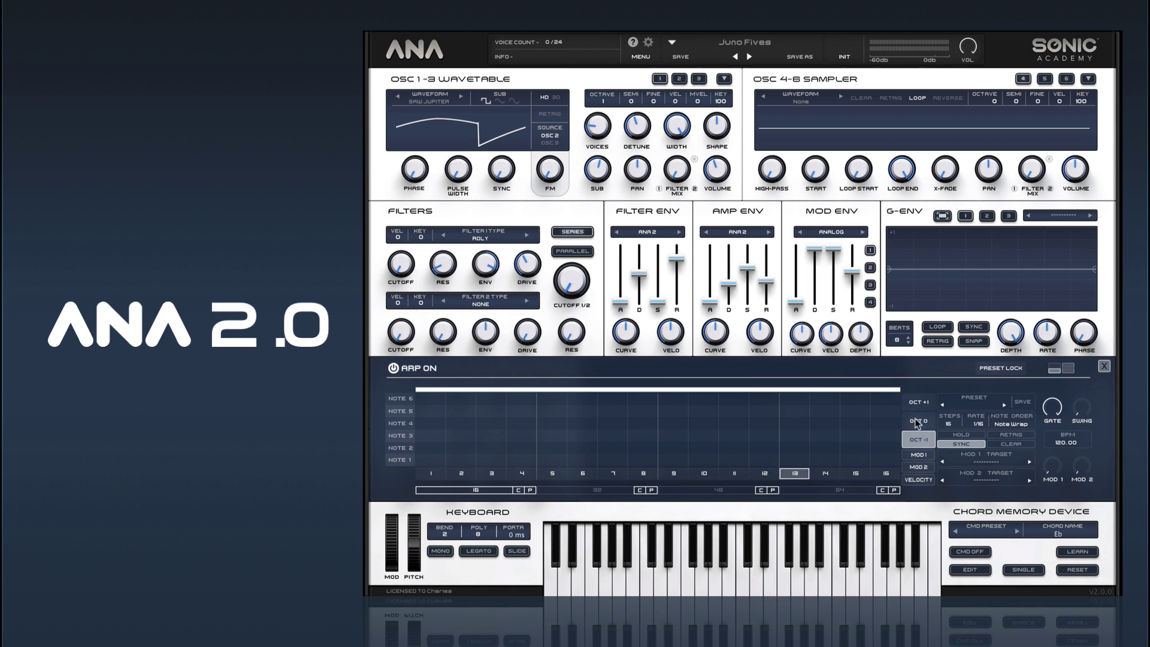